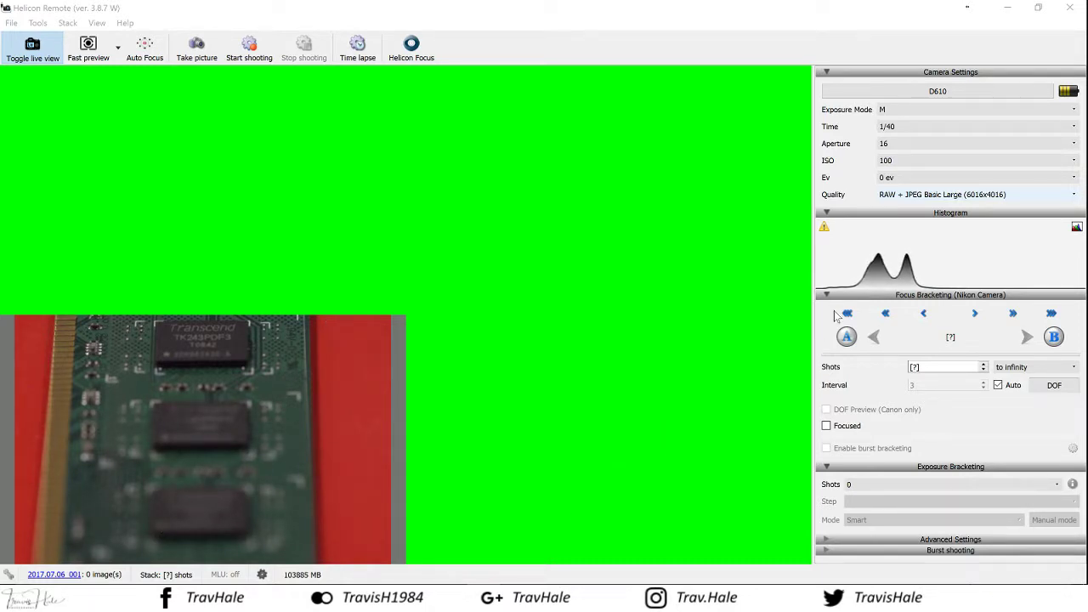
Step: Step the lens focus nearer and create a new stack folder
click(886, 313)
click(146, 10)
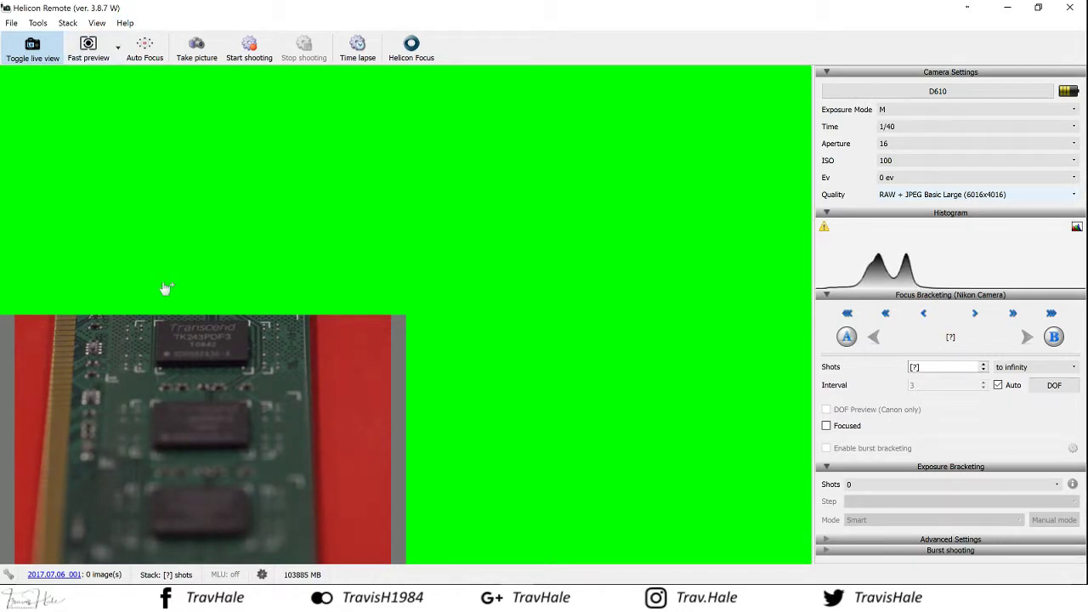
click(67, 24)
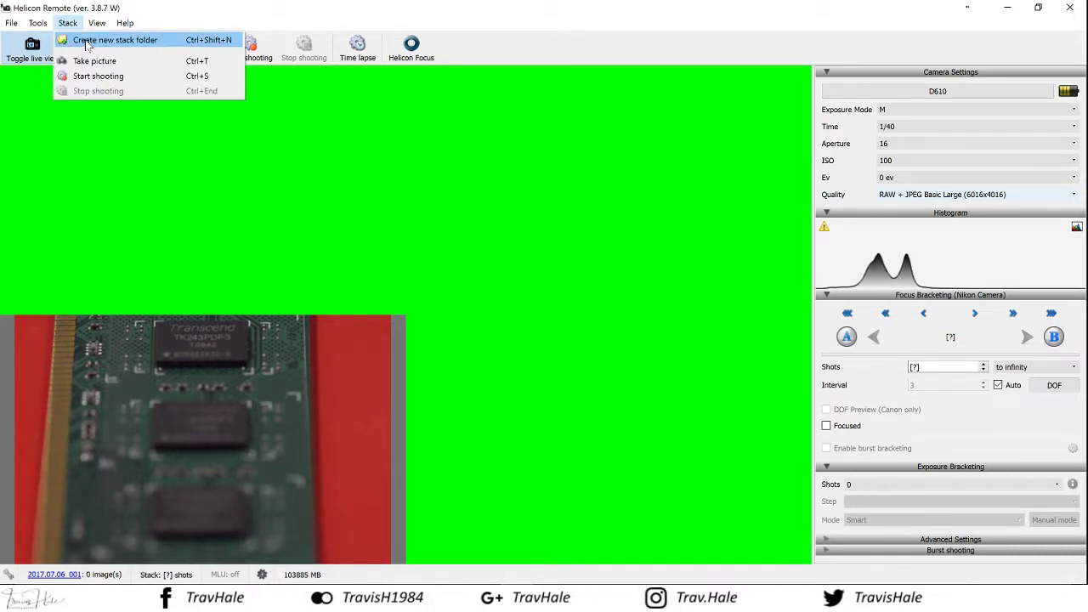
click(88, 43)
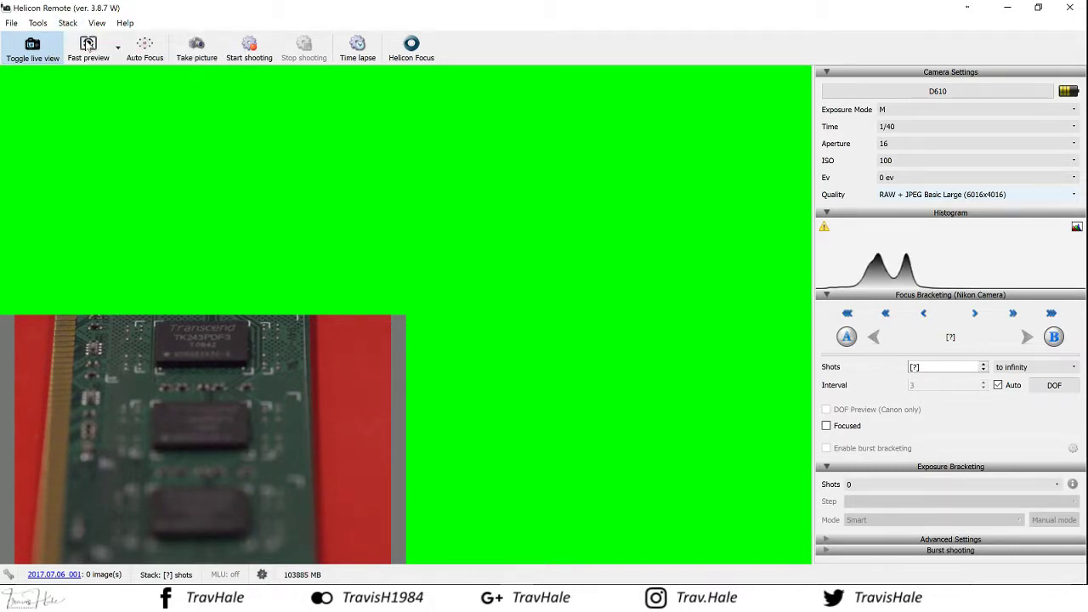
Step: Switch exposure mode to A (aperture priority), then return to manual exposure
click(907, 111)
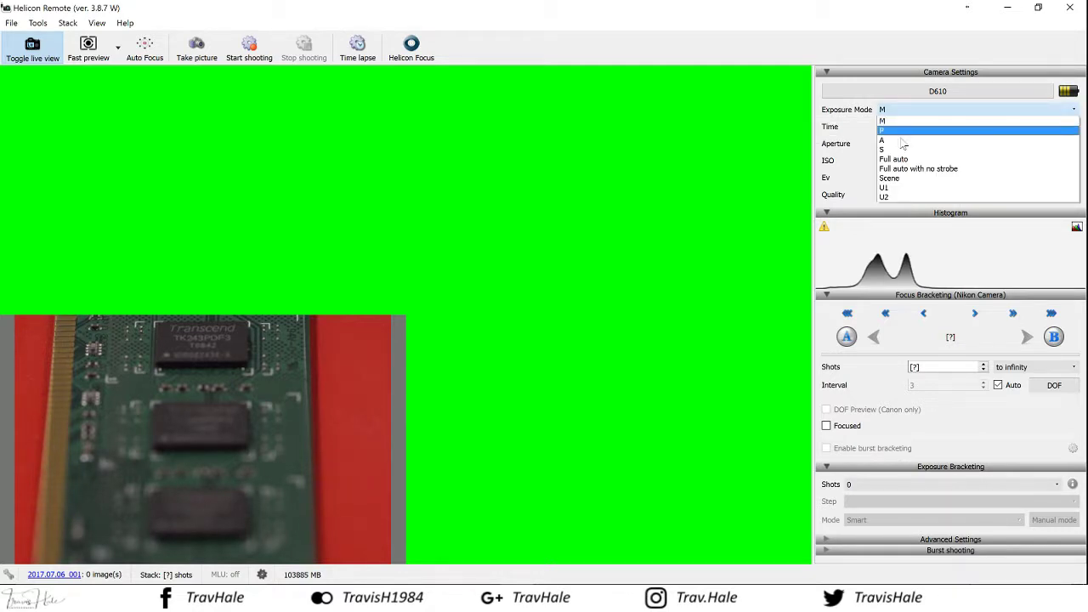
click(903, 141)
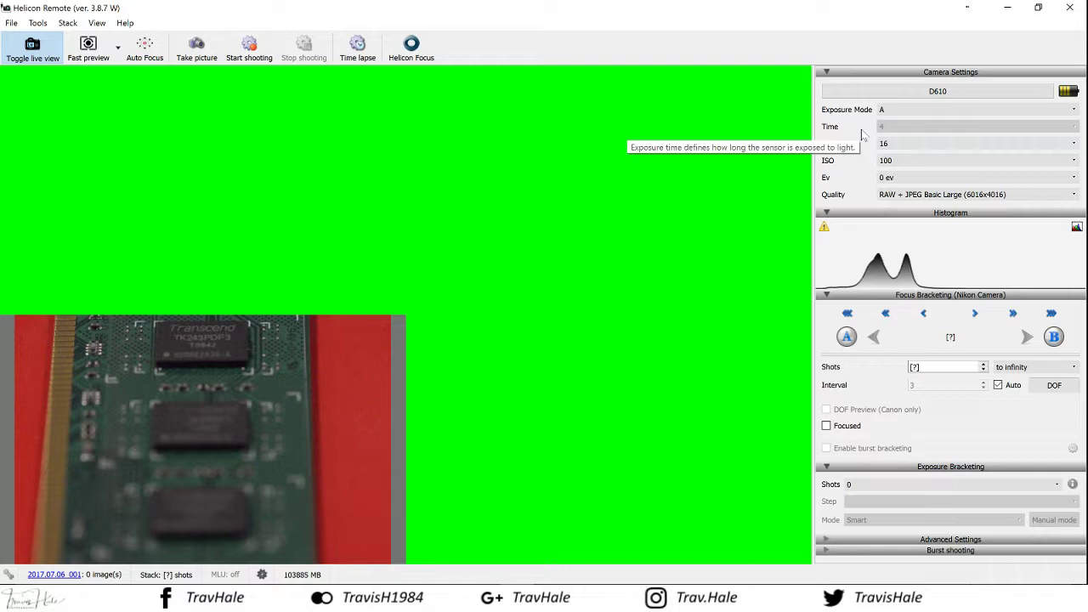
click(884, 127)
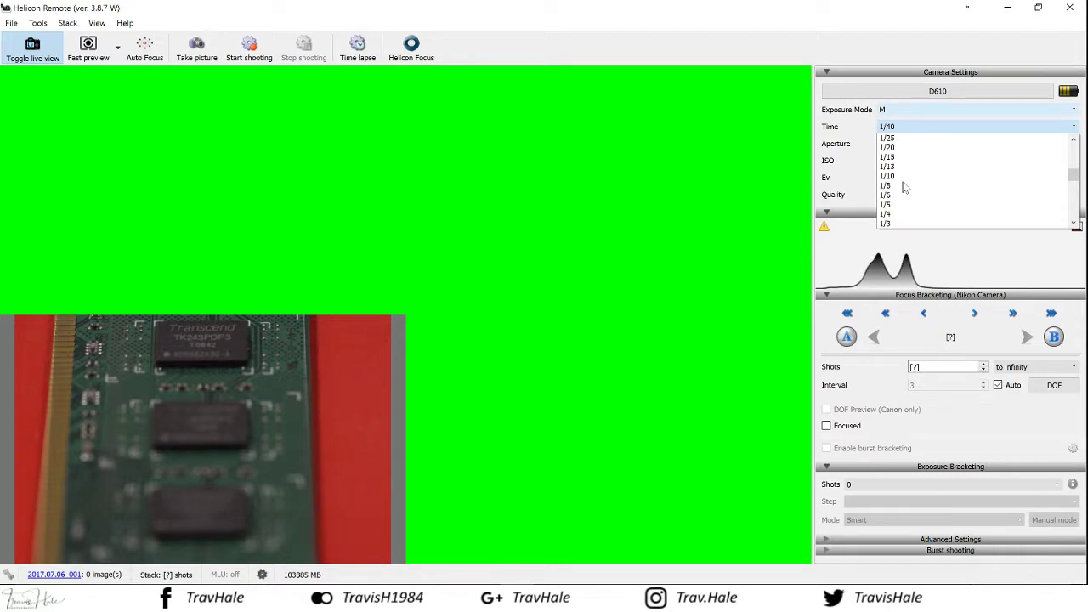
Step: Try shutter times of 1/4 and 4 seconds, taking a fast preview at each
click(886, 213)
click(88, 49)
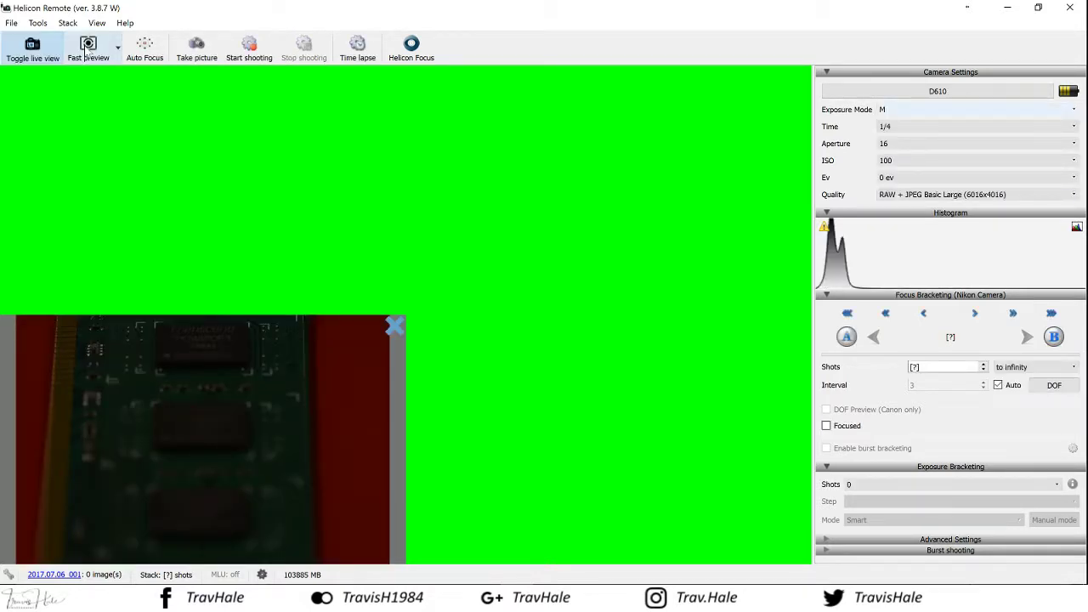
click(908, 126)
scroll(909, 200, down, 3)
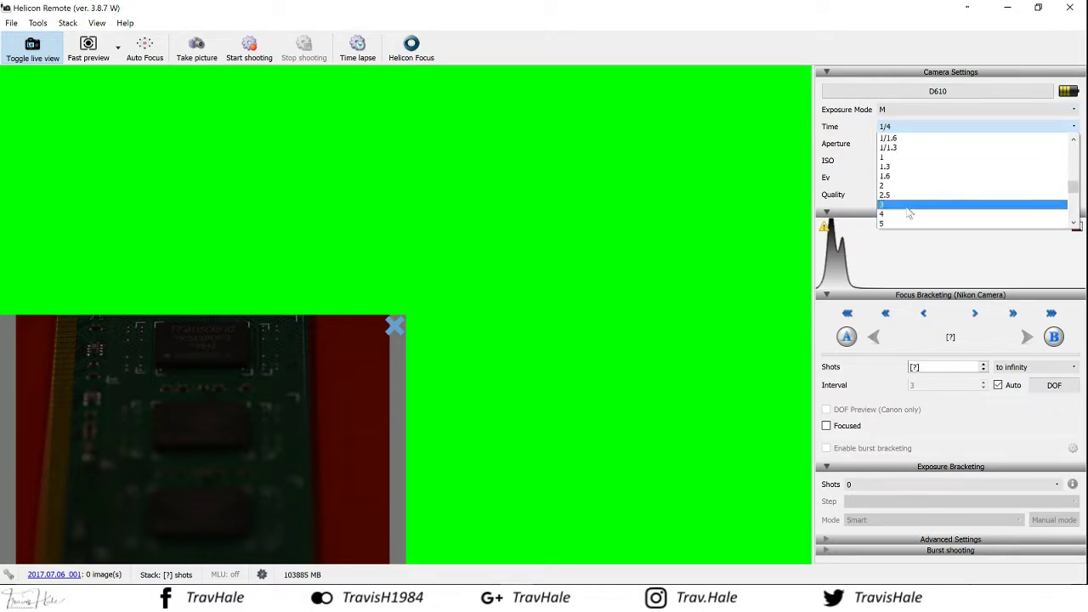
click(910, 214)
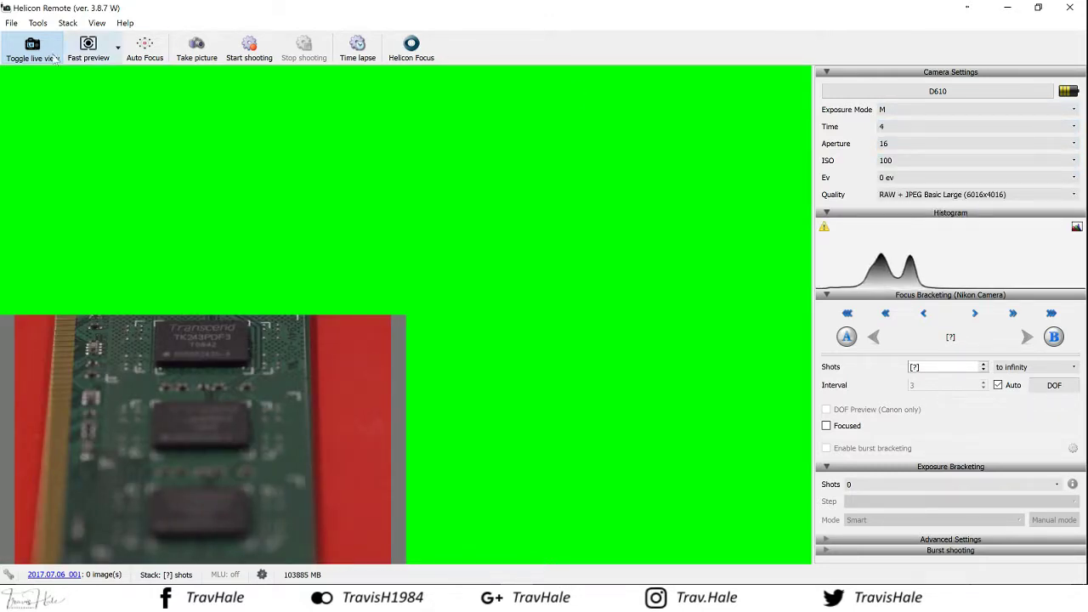
click(86, 61)
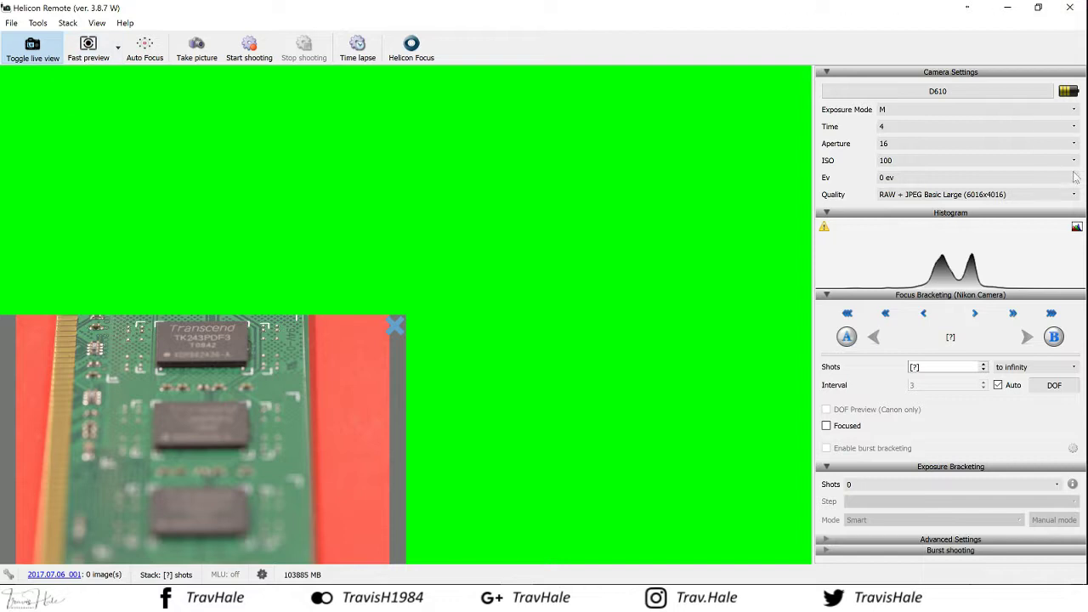
Step: Set aperture 11 and shutter time 1/2.5, then take a fast preview
click(953, 144)
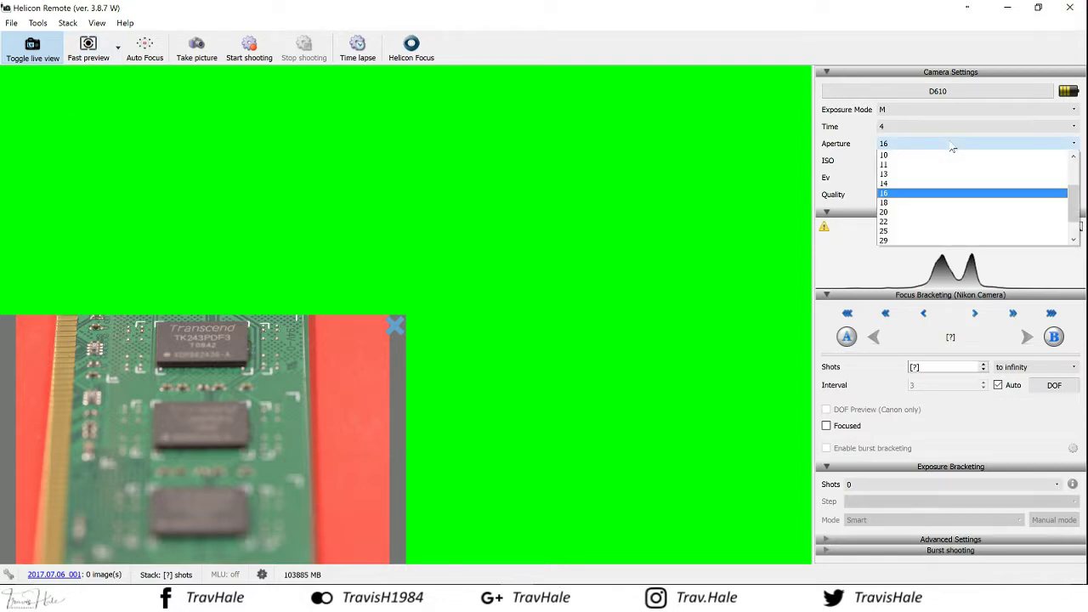
click(944, 165)
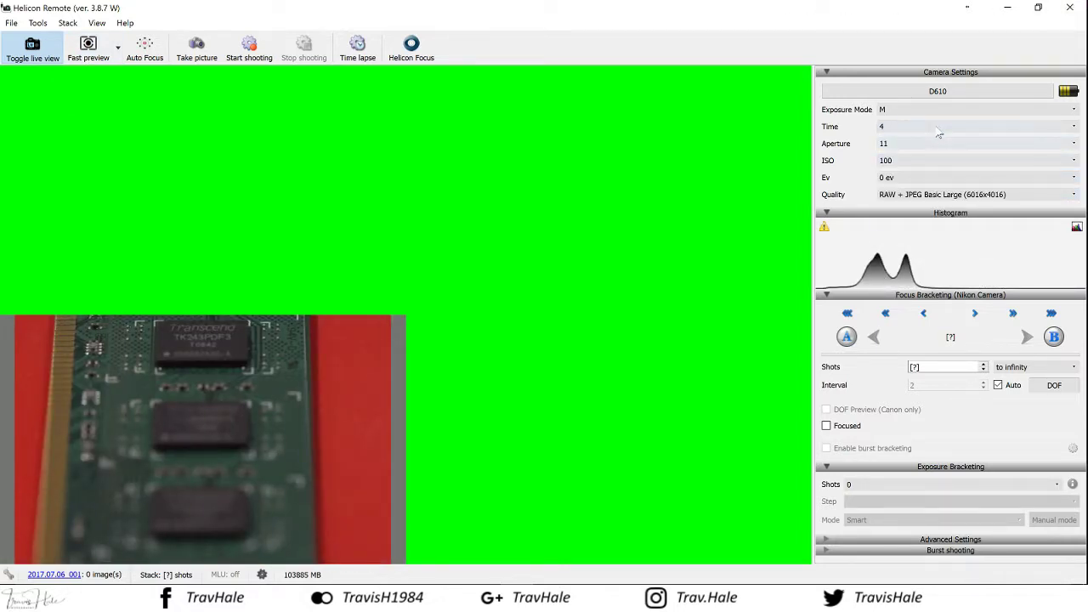
click(939, 128)
scroll(933, 148, up, 2)
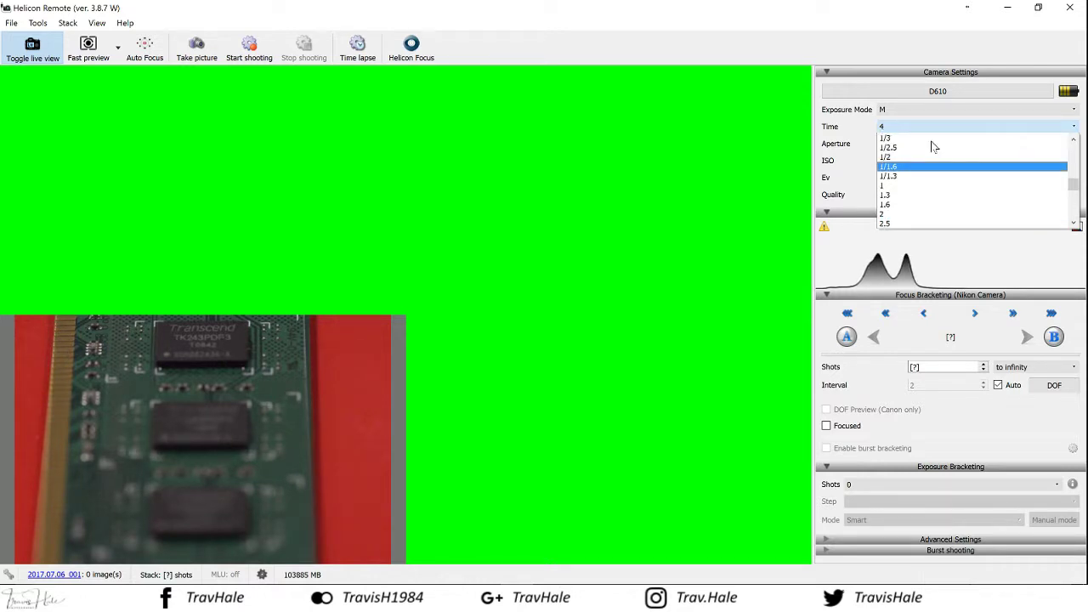
click(933, 147)
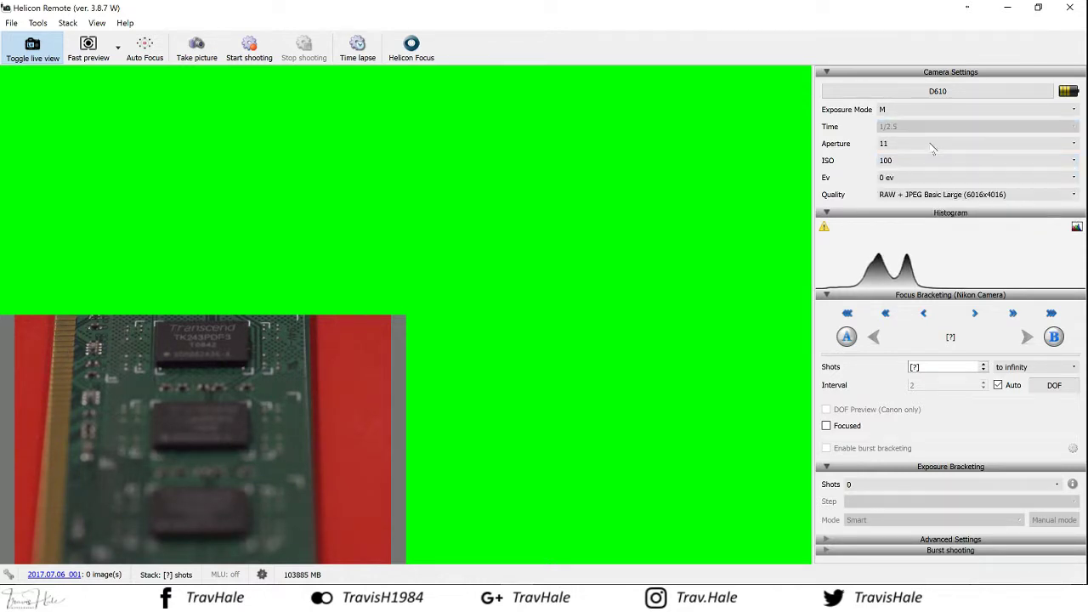
click(85, 50)
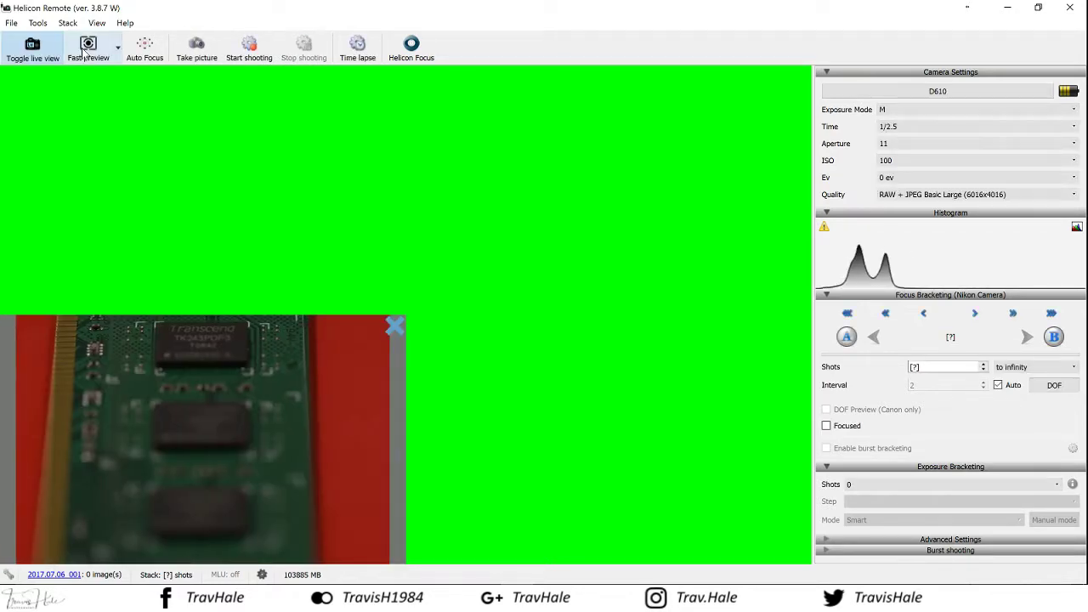
Step: Set aperture 10 and ISO 160, then take a fast preview
click(929, 144)
click(926, 161)
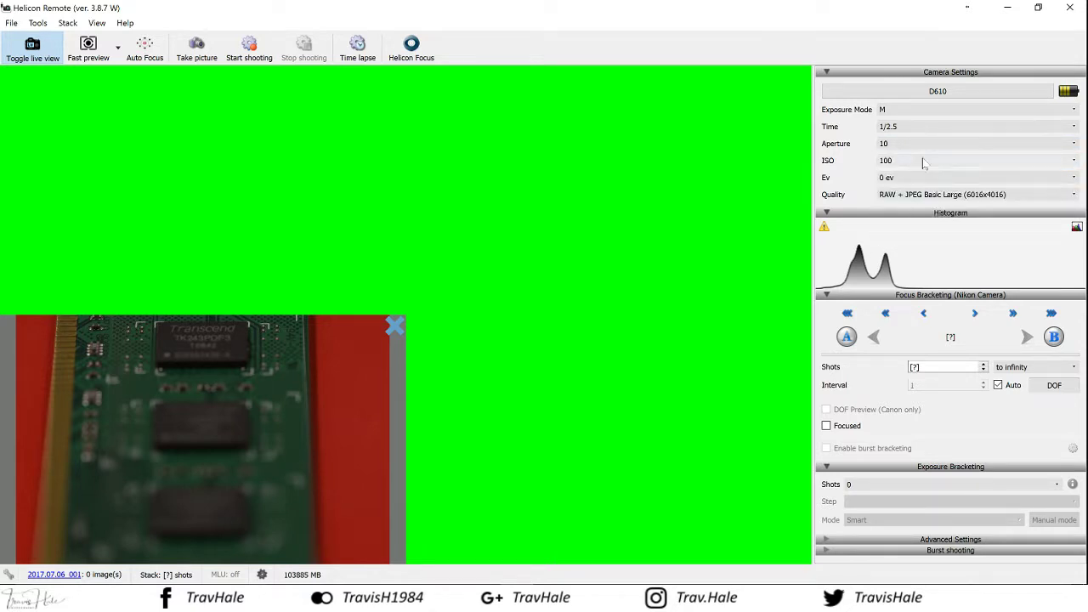
click(925, 163)
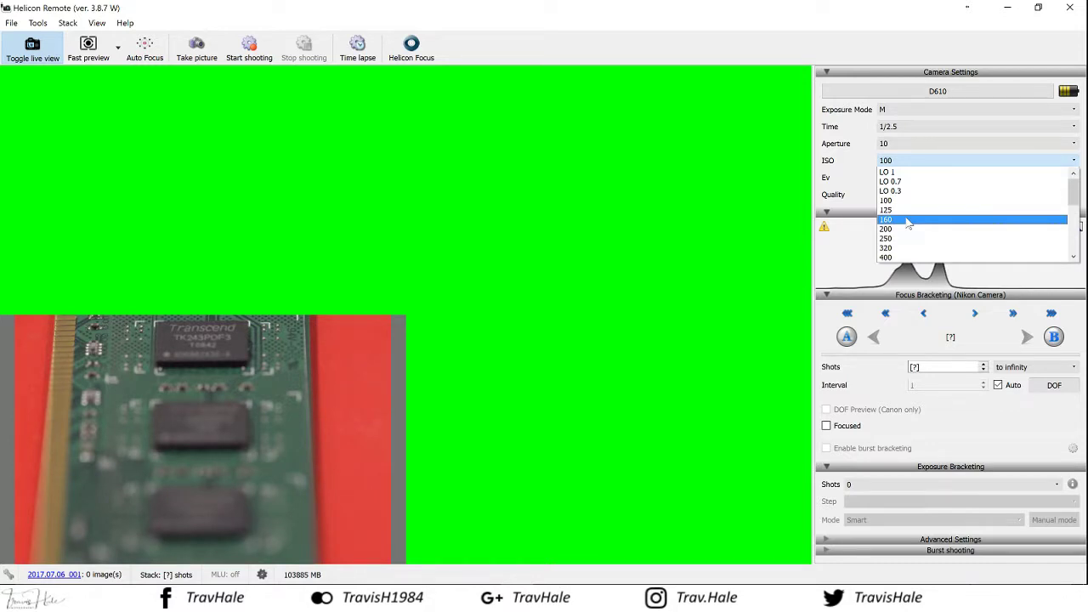
click(909, 221)
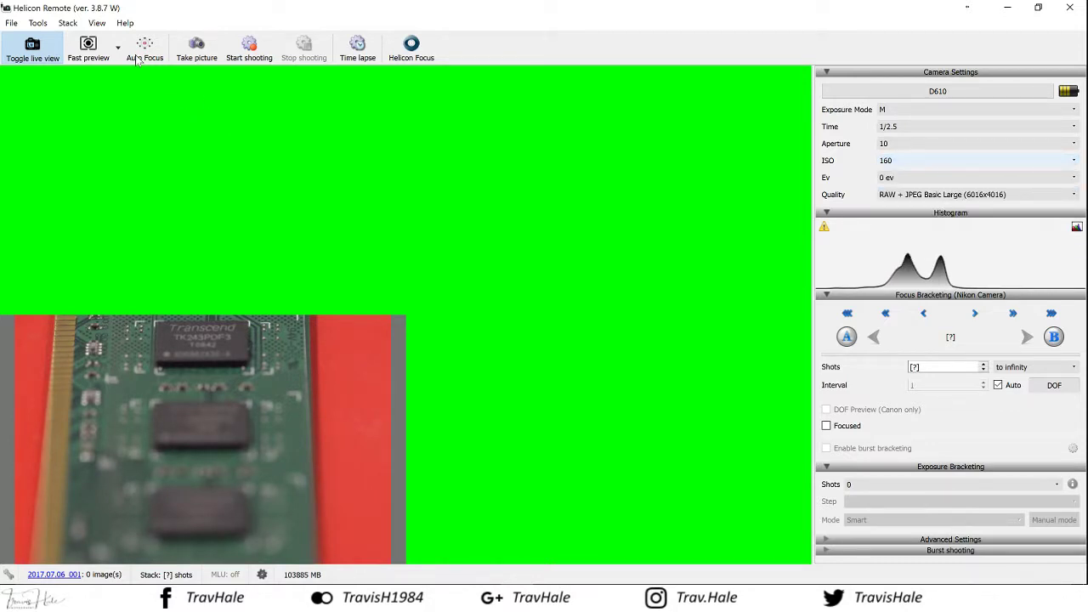
click(84, 54)
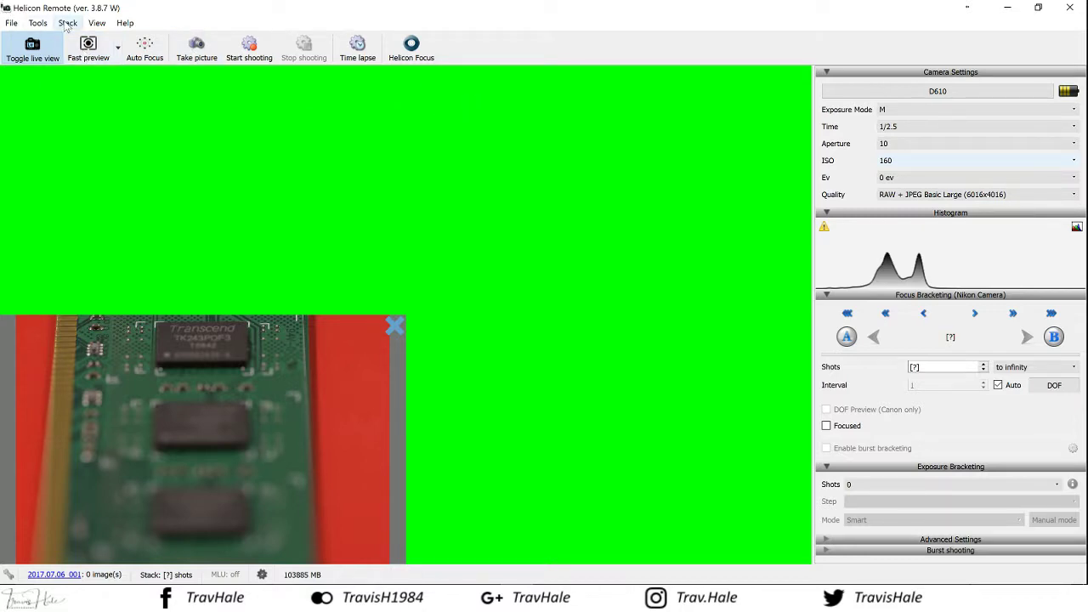
click(68, 23)
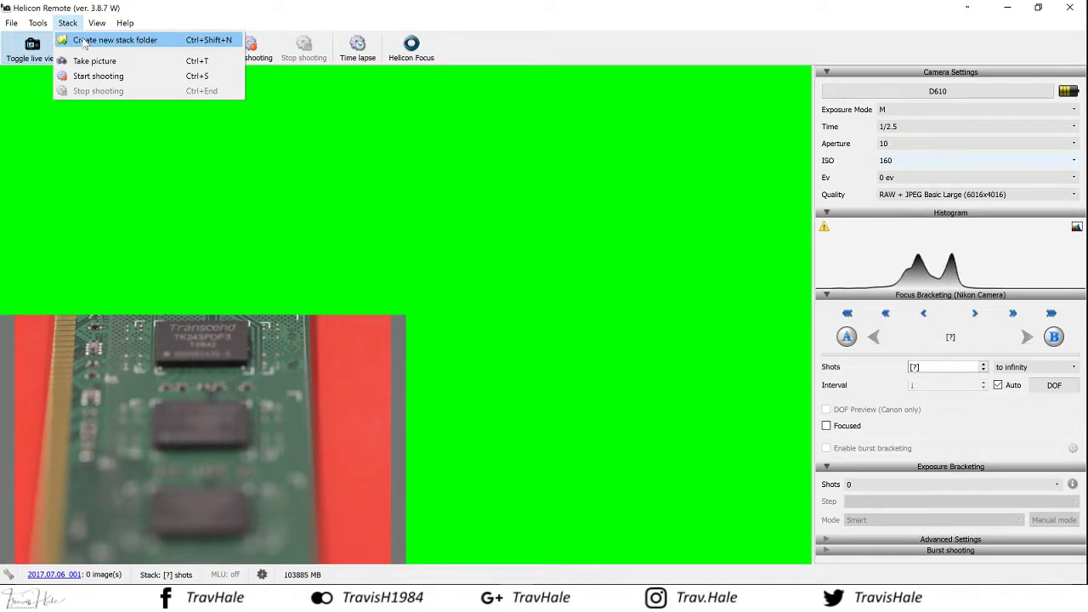
click(85, 42)
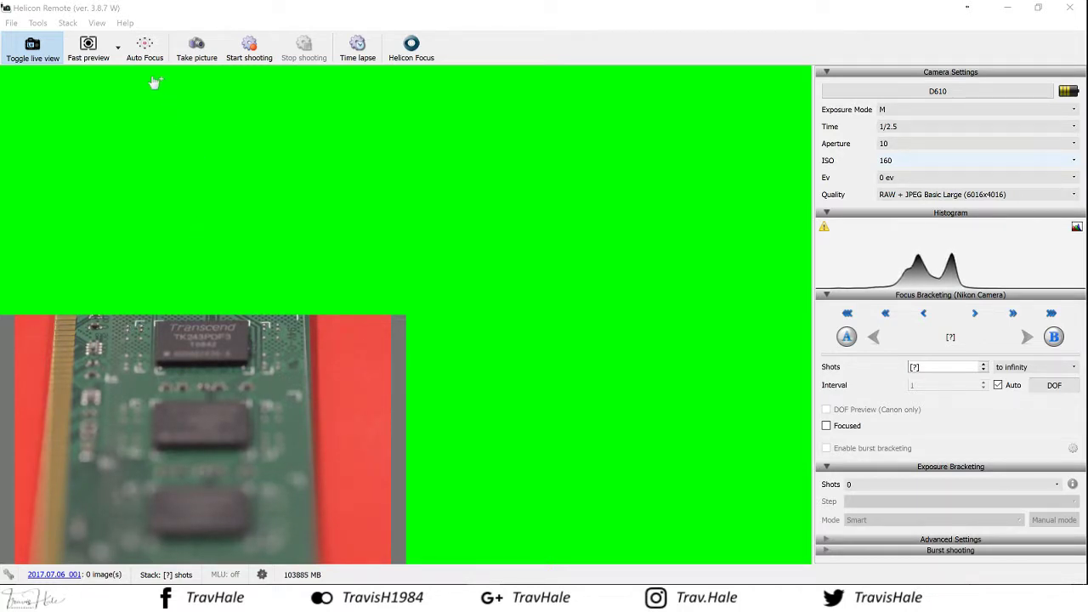
click(72, 26)
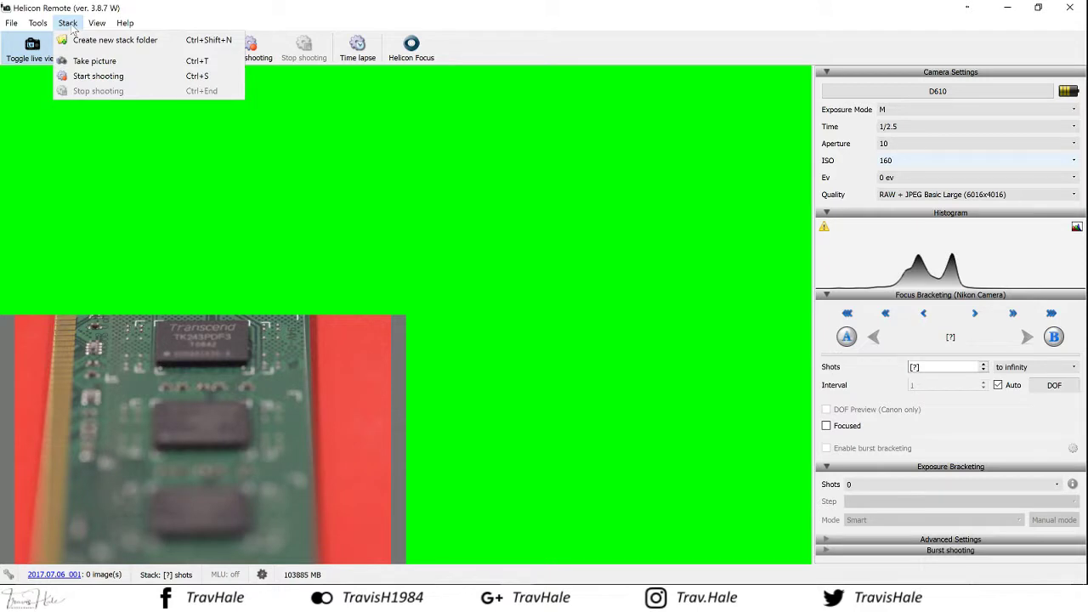
click(83, 45)
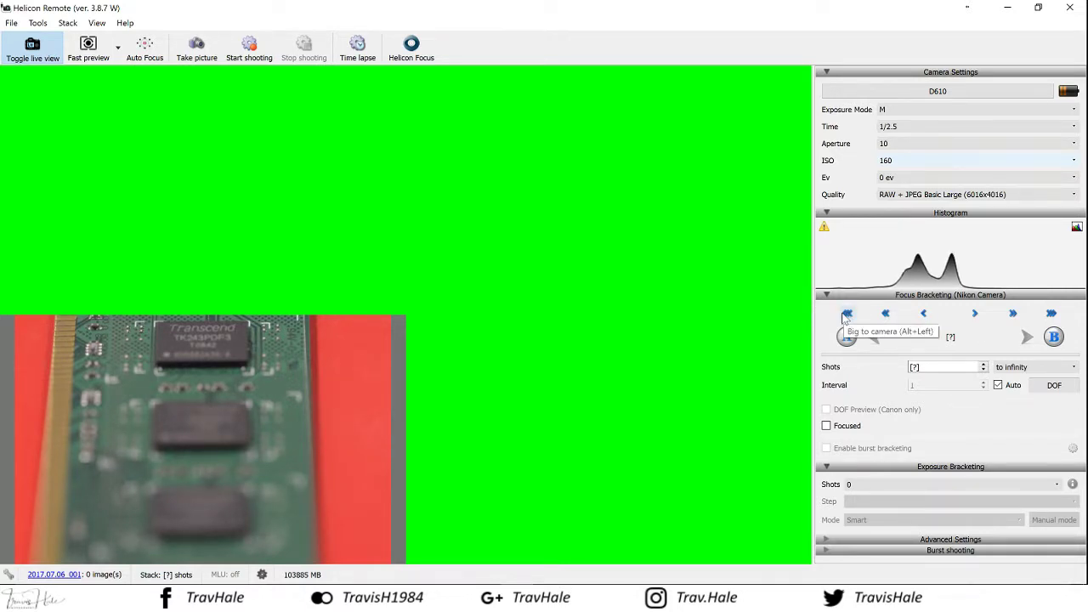
Step: Enable Focused highlighting, mark B at far focus, move focus 155 steps nearer, and mark A
click(826, 427)
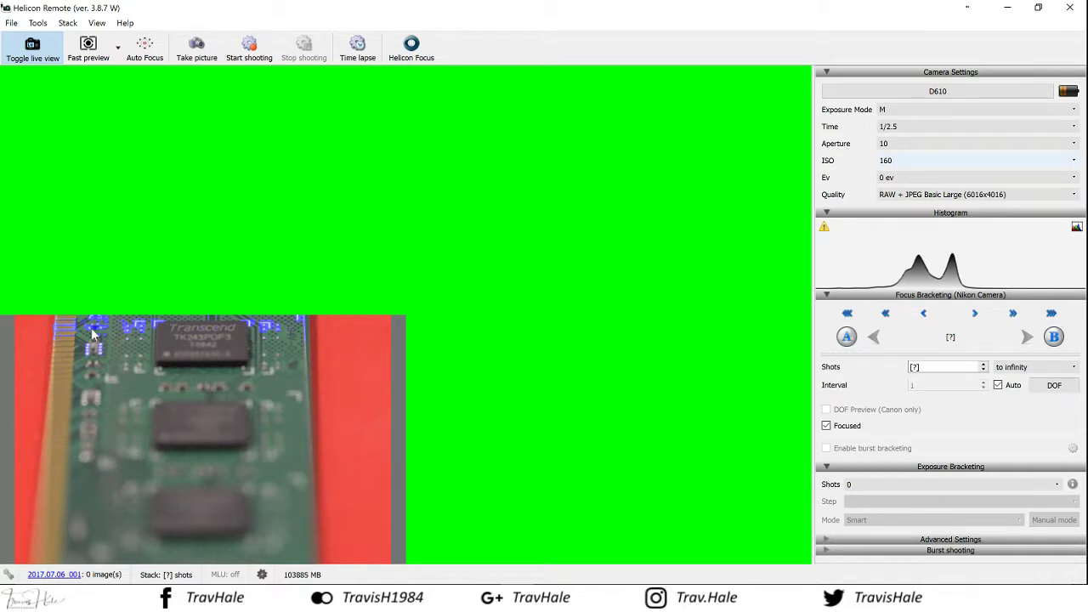
click(1054, 337)
click(847, 315)
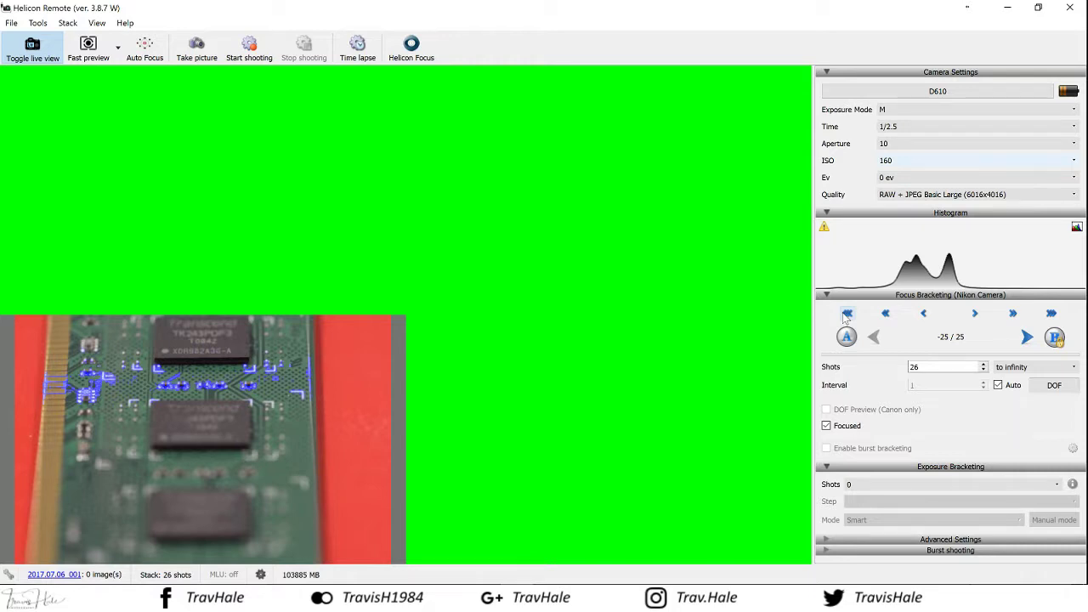
click(847, 315)
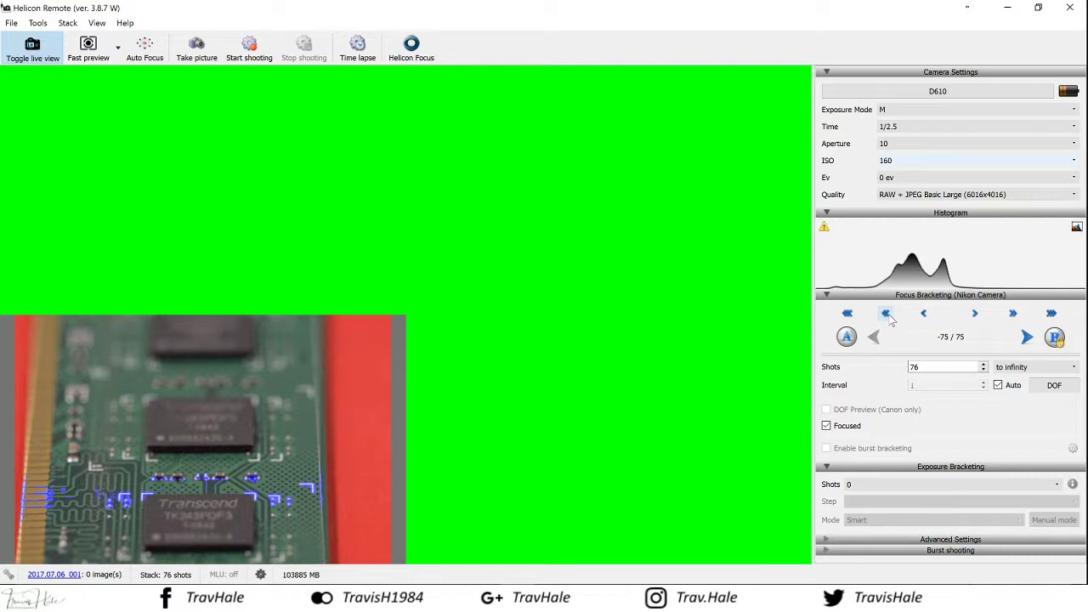
click(887, 314)
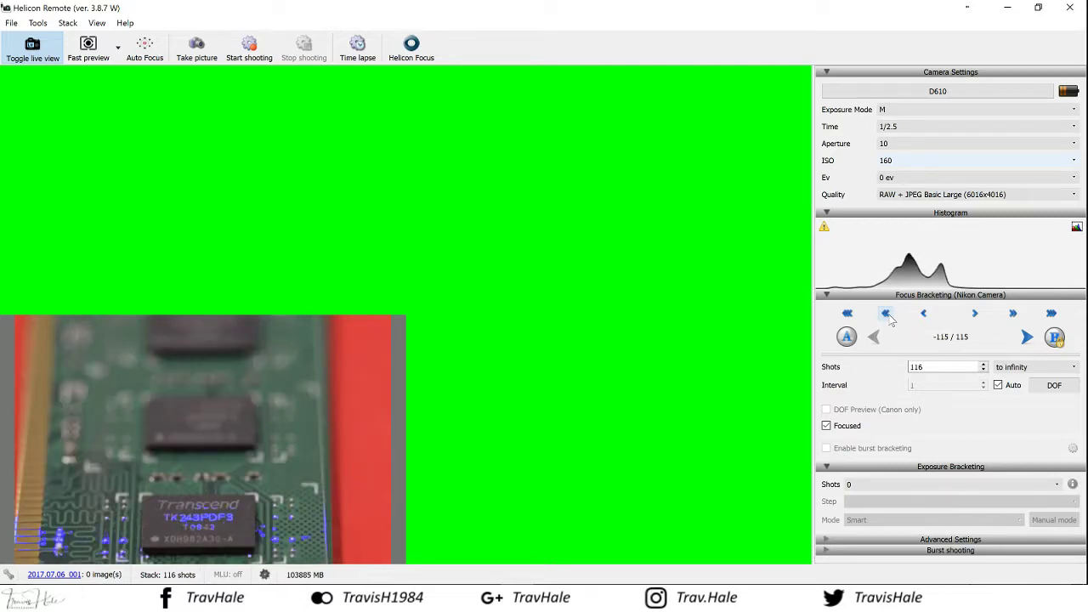
click(887, 314)
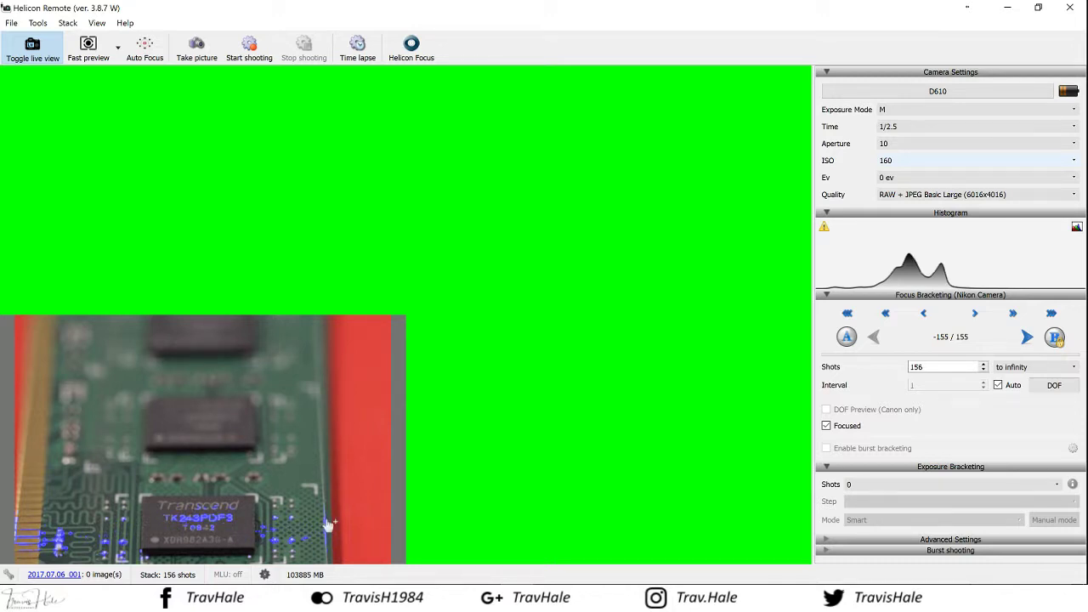
click(847, 337)
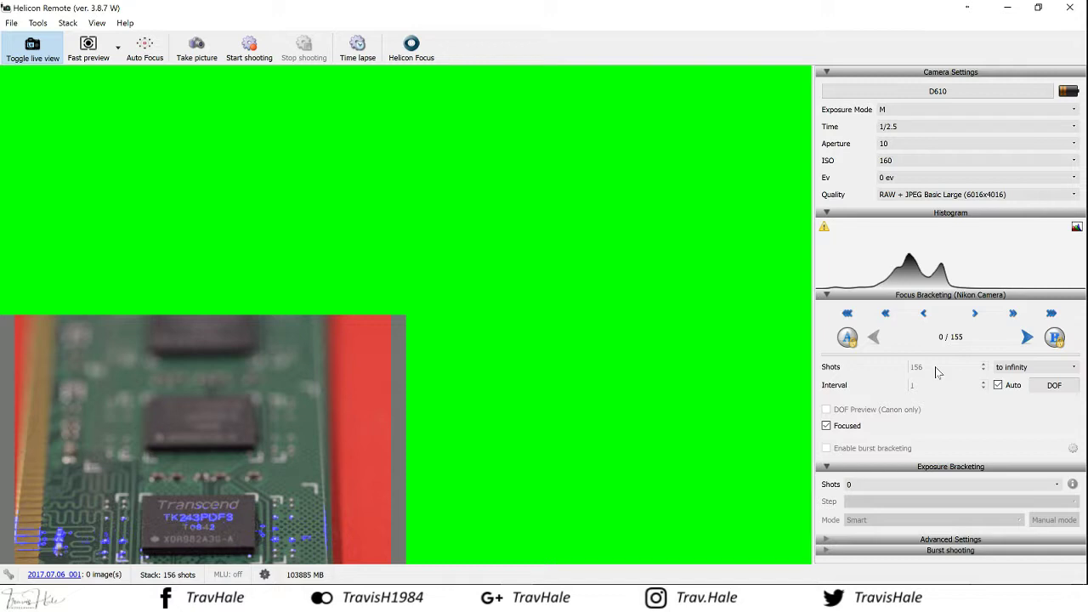
Step: Apply the DOF Calculator result, setting the focus interval to 3 at aperture 20
click(1050, 386)
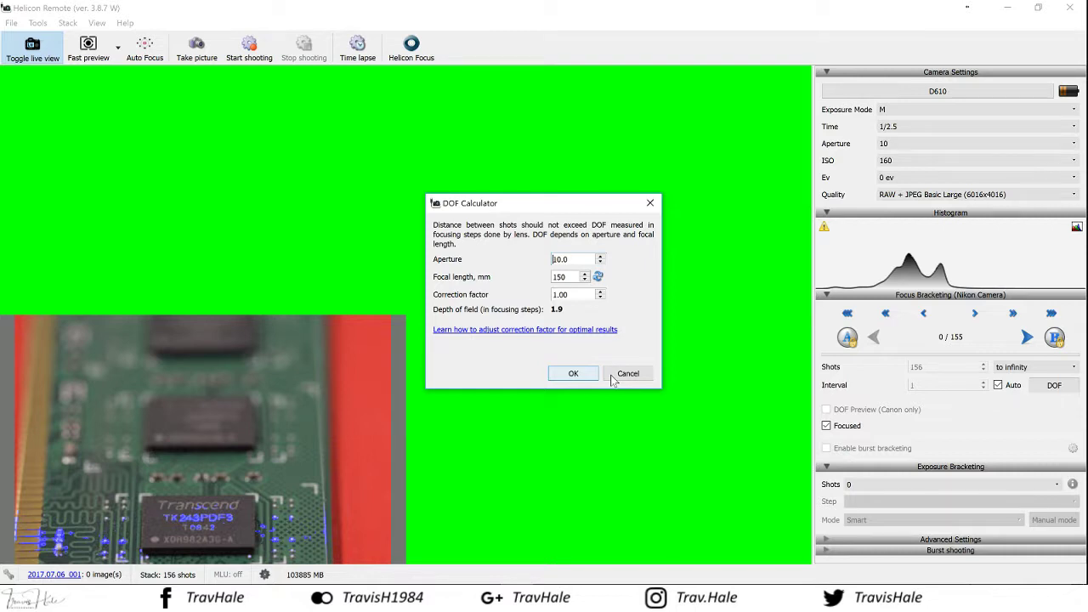
click(628, 374)
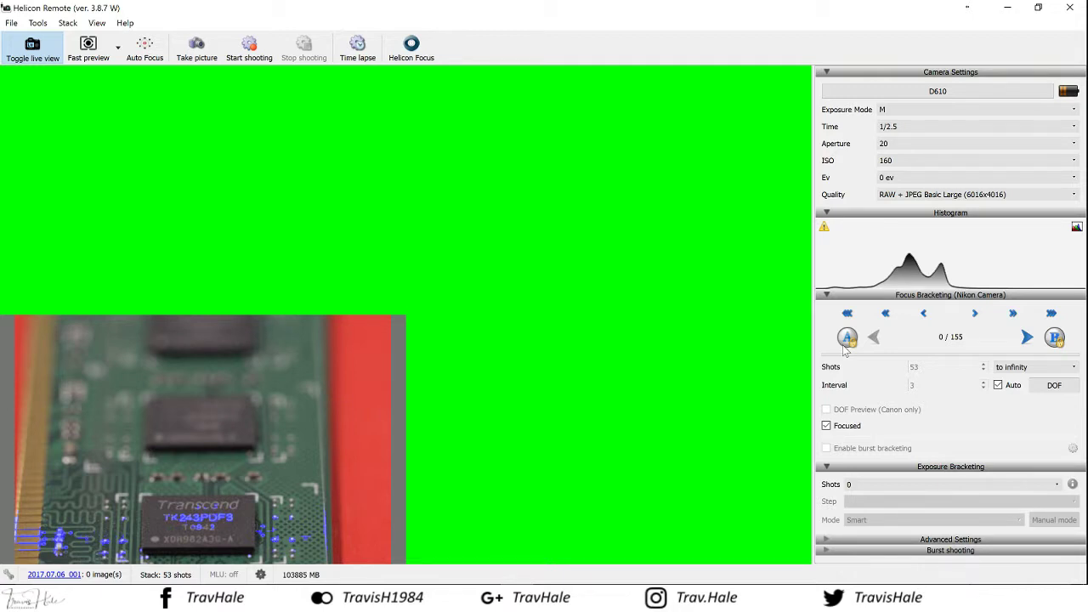
Step: Reset the focus limits and step focus 50 steps away from the camera
click(845, 344)
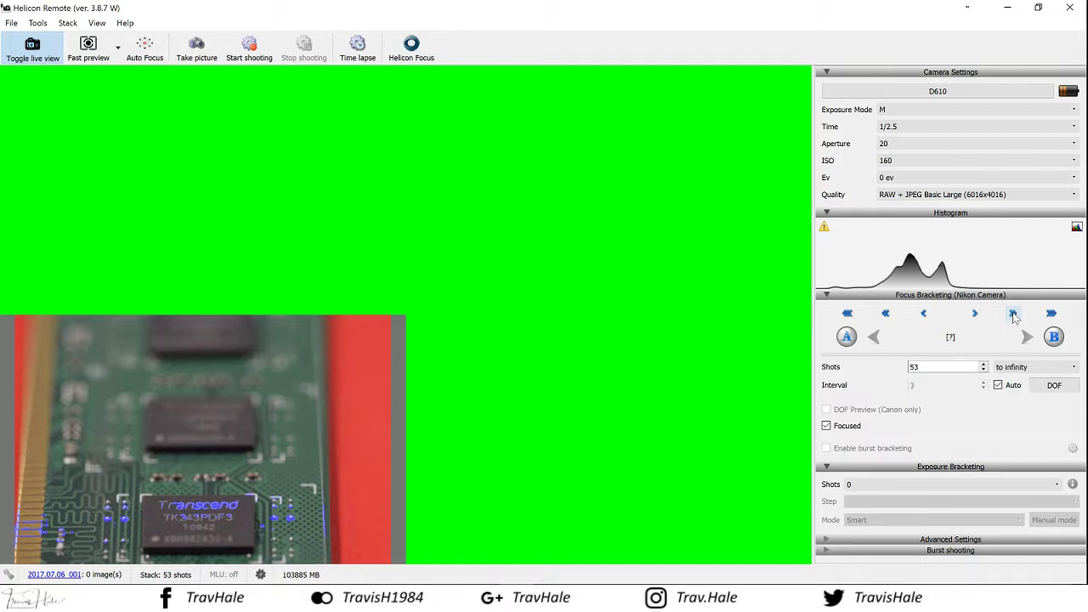
click(1052, 315)
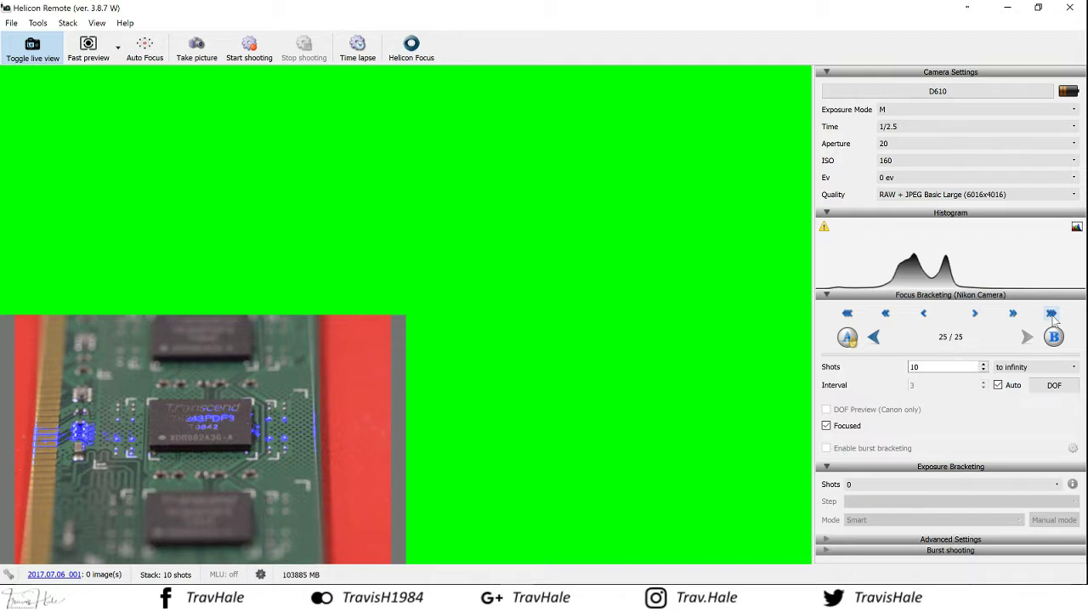
click(1053, 315)
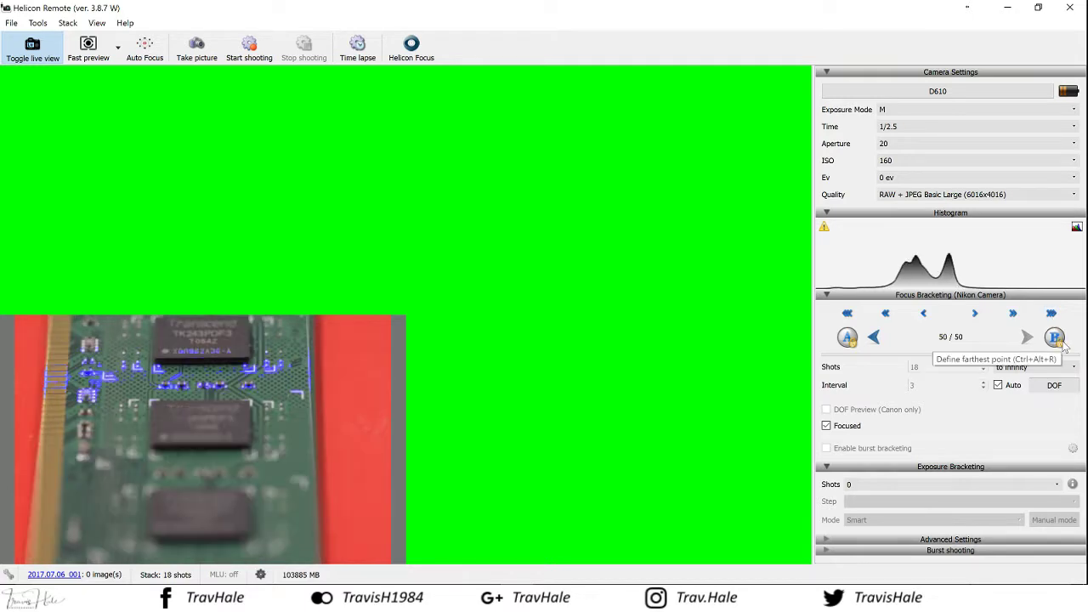
Step: Set the exposure time to 5 seconds
click(915, 126)
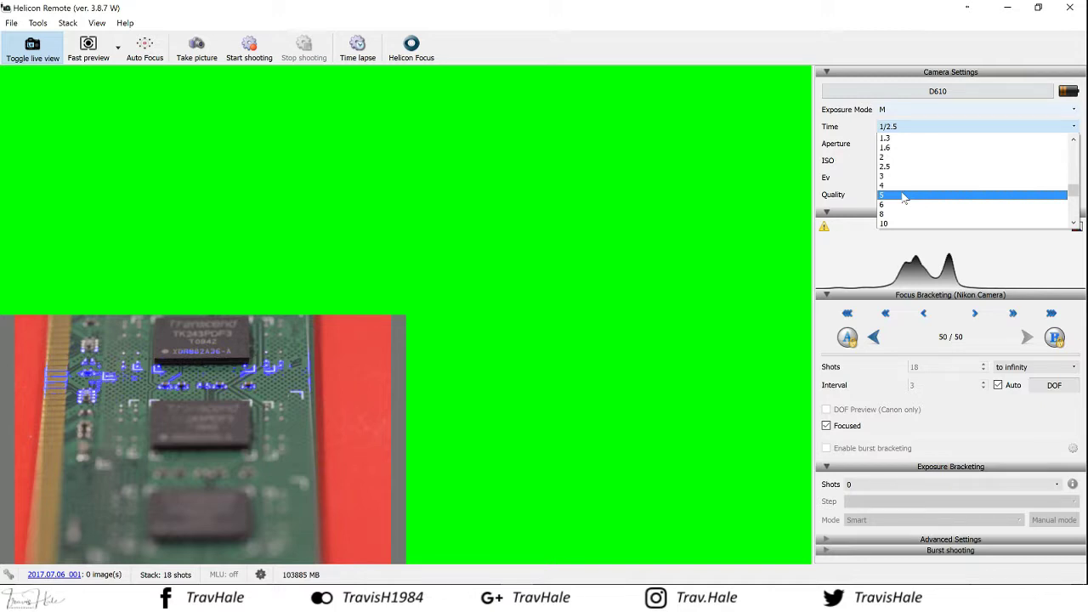
click(904, 198)
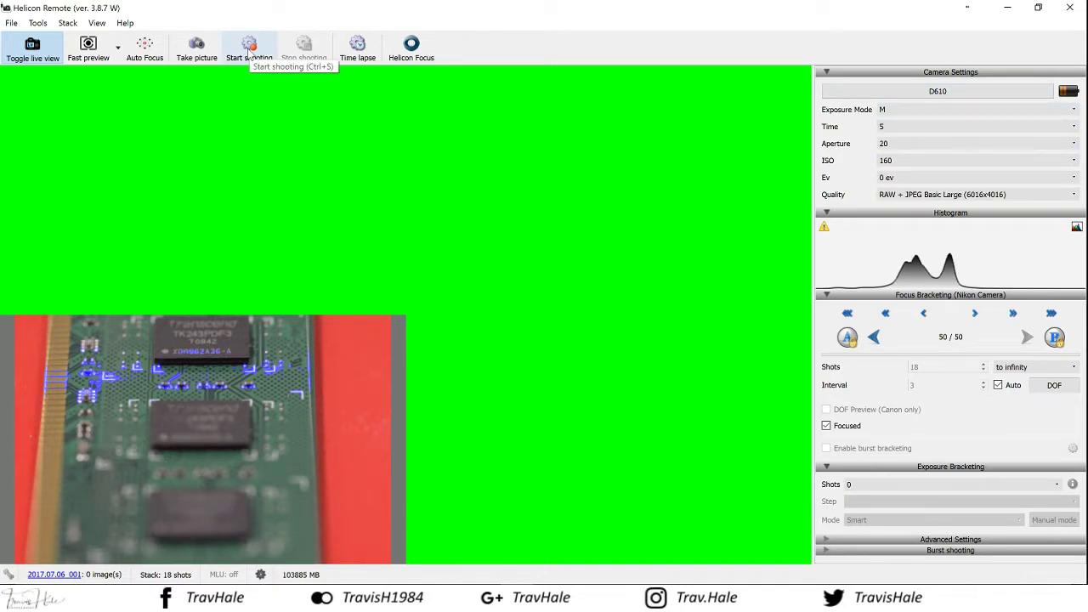
Step: Start shooting the 18-shot focus stack
click(249, 47)
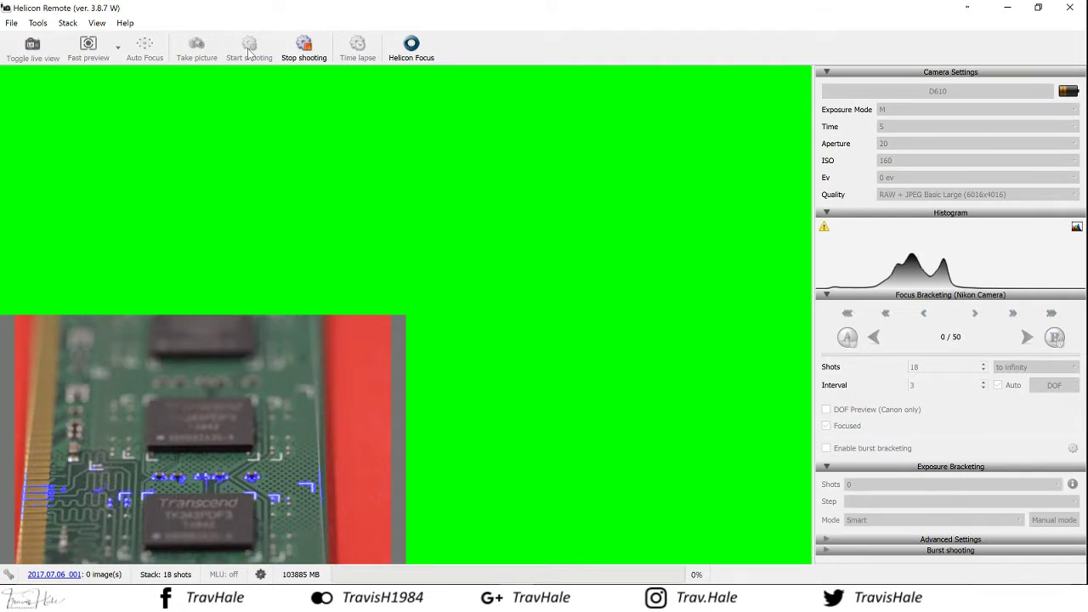